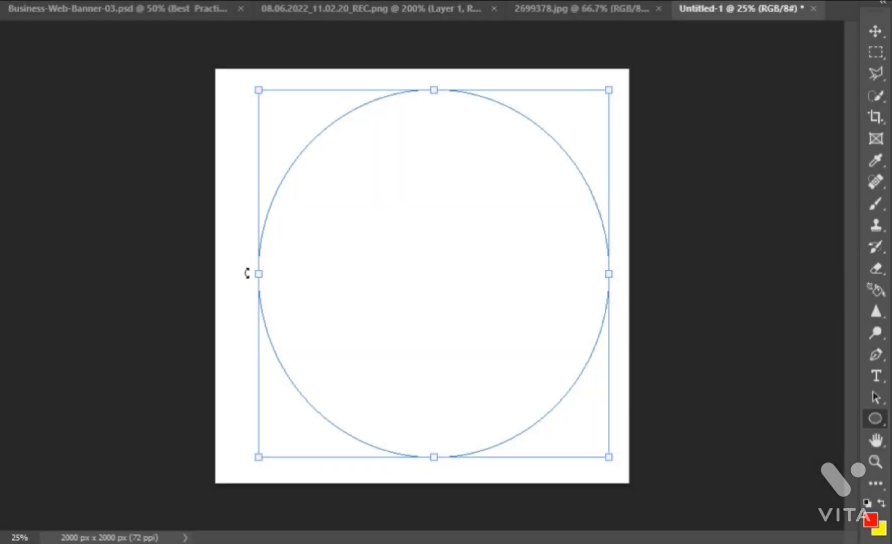
# - Widen the ellipse into a perfect circle and fill it with solid red
pyautogui.moveTo(259, 273); pyautogui.dragTo(248, 274)
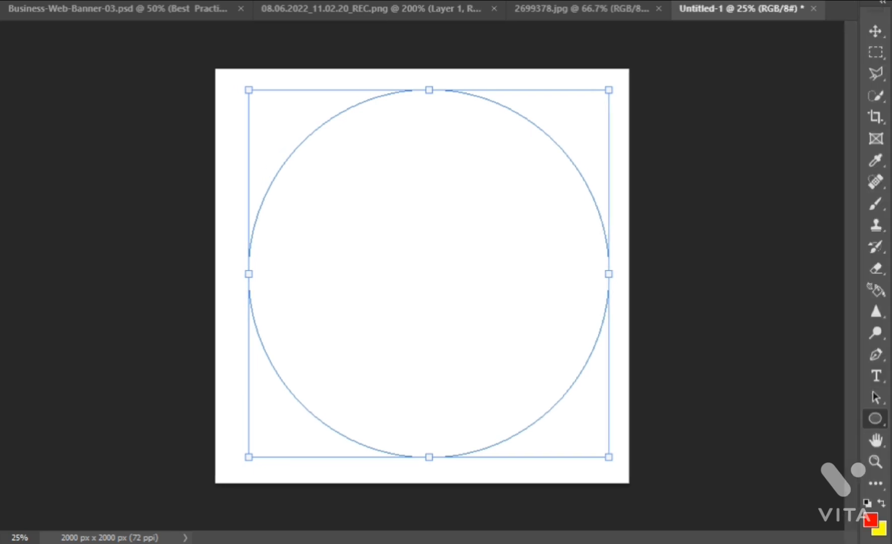
pyautogui.press('Return')
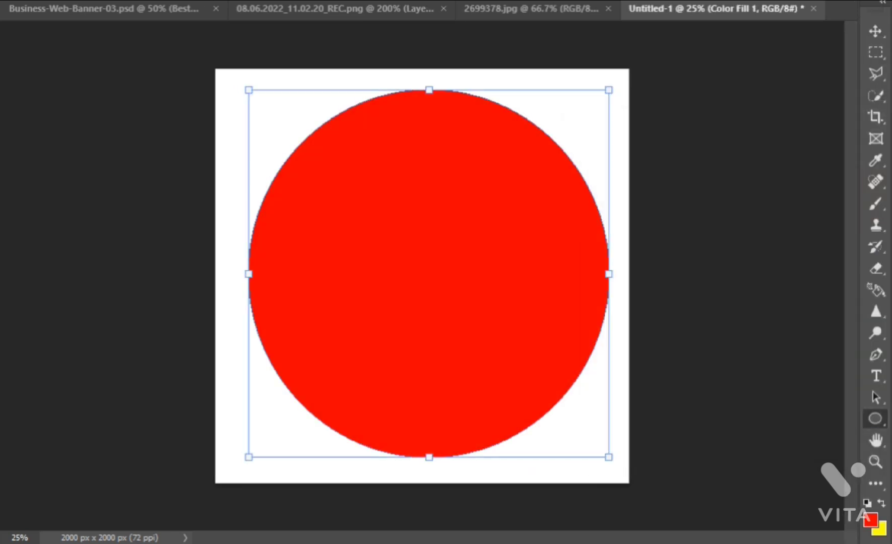
# - Give the red circle Drop Shadow, Stroke and Bevel & Emboss texture layer styles
pyautogui.rightClick(768, 5)
pyautogui.click(791, 2)
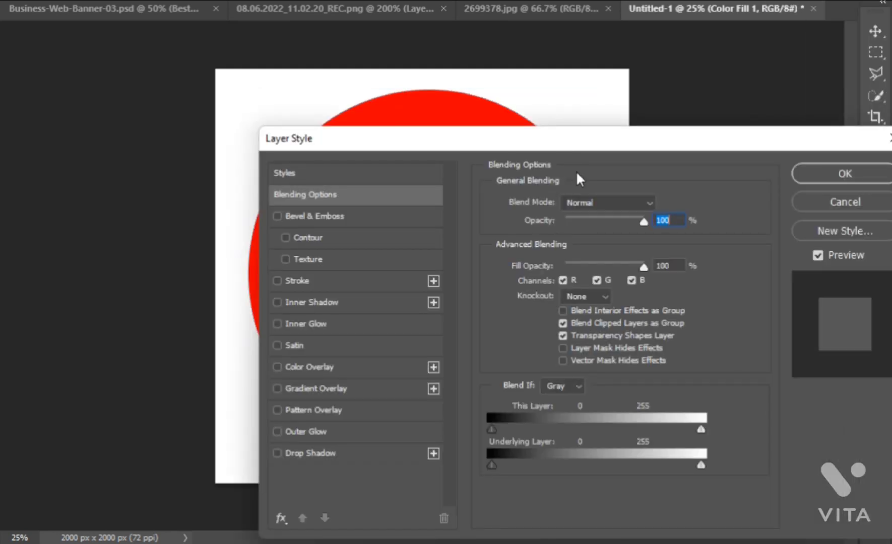
pyautogui.moveTo(580, 138); pyautogui.dragTo(891, 3)
pyautogui.click(741, 276)
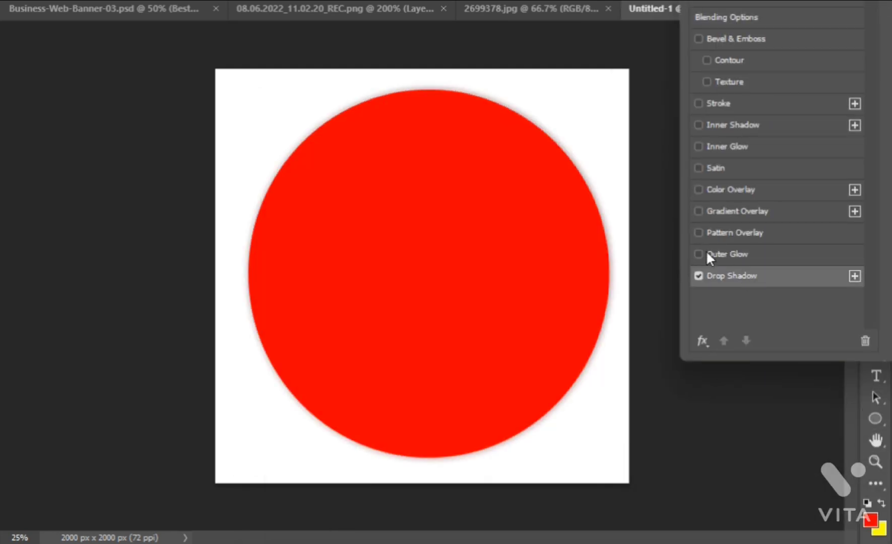
pyautogui.click(699, 104)
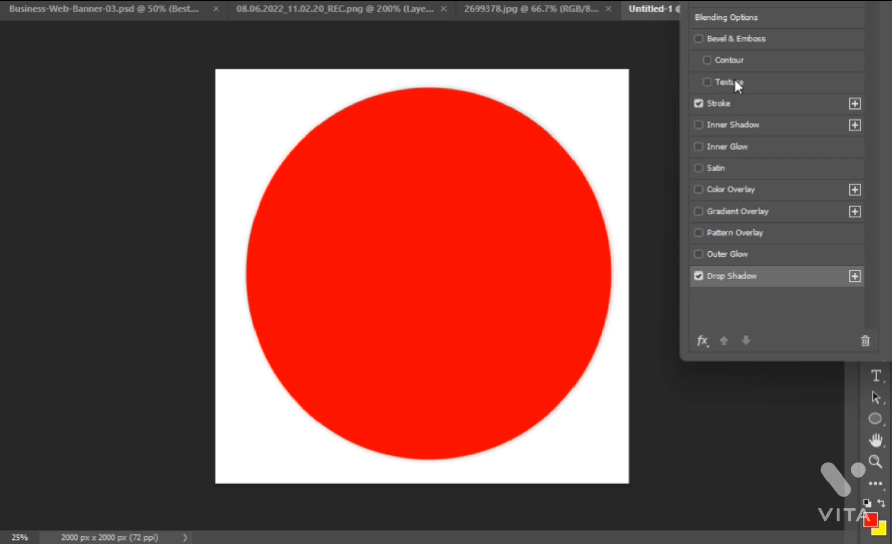
pyautogui.click(706, 82)
pyautogui.moveTo(889, 2); pyautogui.dragTo(580, 79)
pyautogui.press('Return')
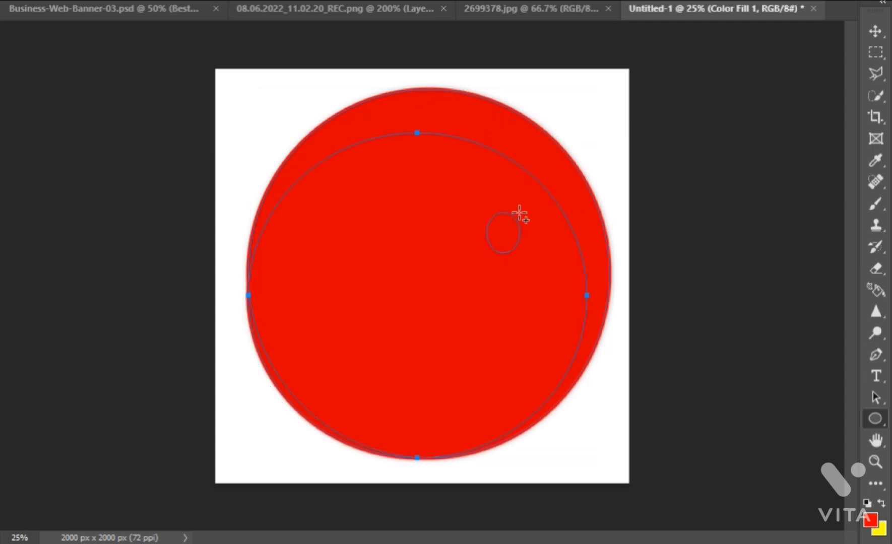
# - Shift the red circle slightly, then duplicate it and shrink the copy inside it
pyautogui.press('v')
pyautogui.moveTo(385, 337); pyautogui.dragTo(413, 316)
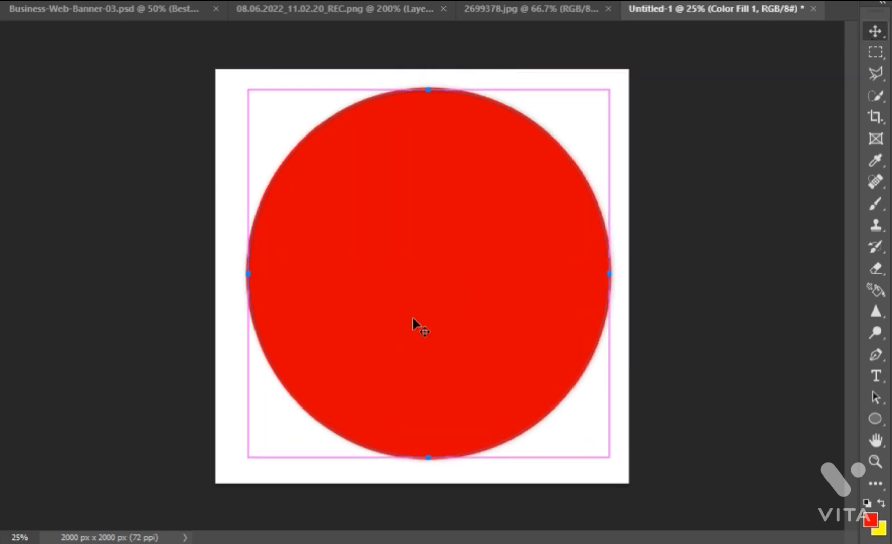
pyautogui.hotkey('ctrl', 'j')
pyautogui.moveTo(548, 322); pyautogui.dragTo(527, 323)
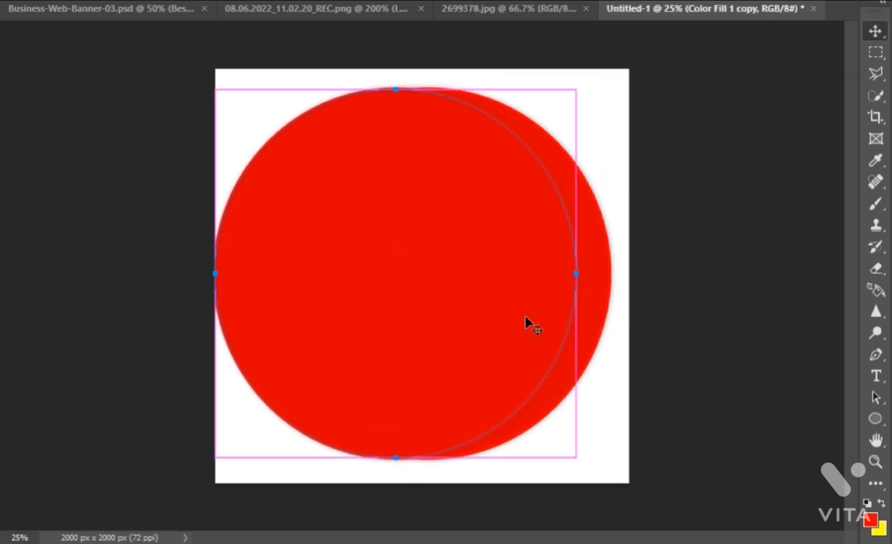
pyautogui.moveTo(576, 457); pyautogui.dragTo(528, 408)
pyautogui.moveTo(377, 333); pyautogui.dragTo(434, 356)
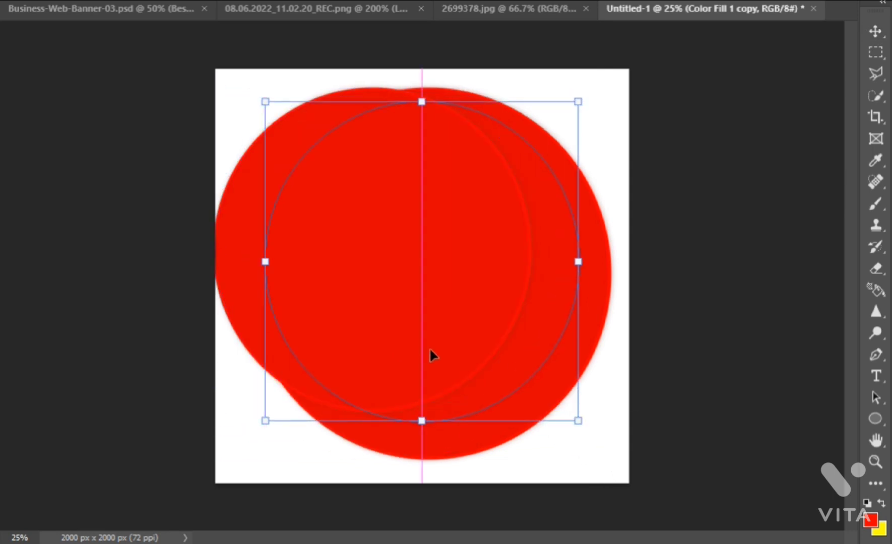
pyautogui.hotkey('shift', 'Down')
pyautogui.hotkey('shift', 'Down')
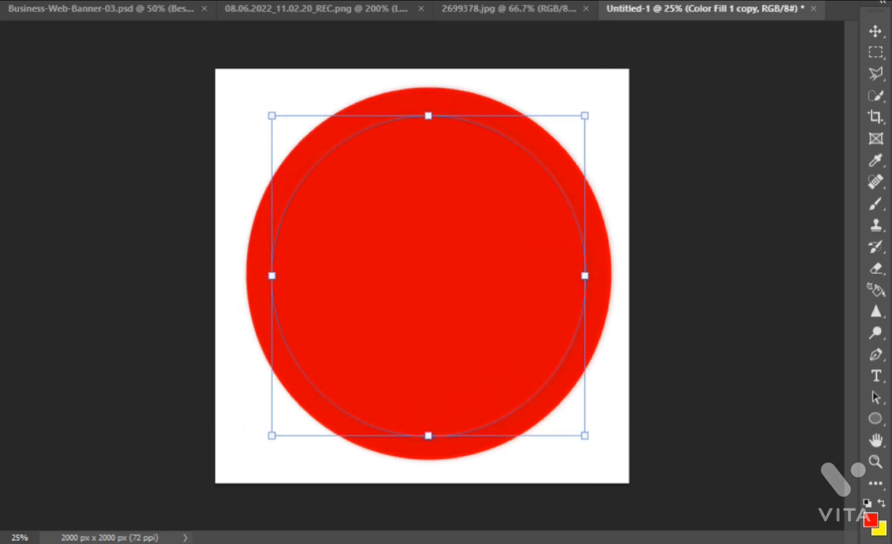
pyautogui.press('Return')
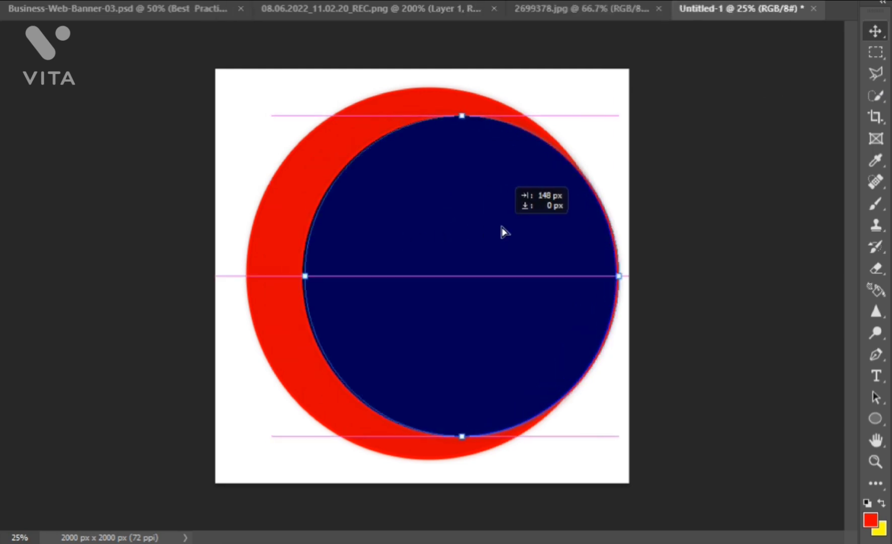
# - Centre the navy circle, then duplicate it and shrink the copy into a centred inner circle
pyautogui.moveTo(404, 237); pyautogui.dragTo(467, 225)
pyautogui.hotkey('ctrl', 'j')
pyautogui.click(875, 31)
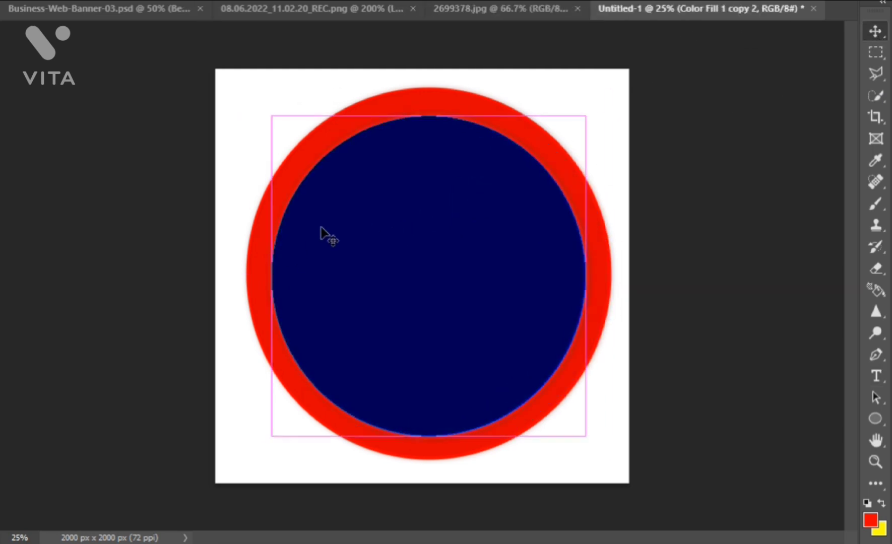
pyautogui.click(324, 233)
pyautogui.moveTo(583, 116); pyautogui.dragTo(551, 149)
pyautogui.moveTo(470, 241)
pyautogui.mouseDown()
pyautogui.moveTo(481, 247)
pyautogui.moveTo(499, 227)
pyautogui.mouseUp()
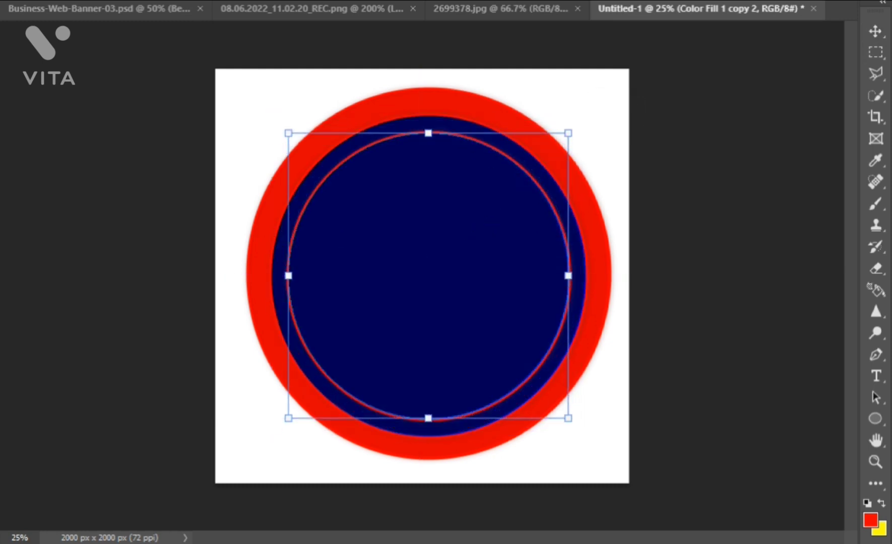
pyautogui.press('Return')
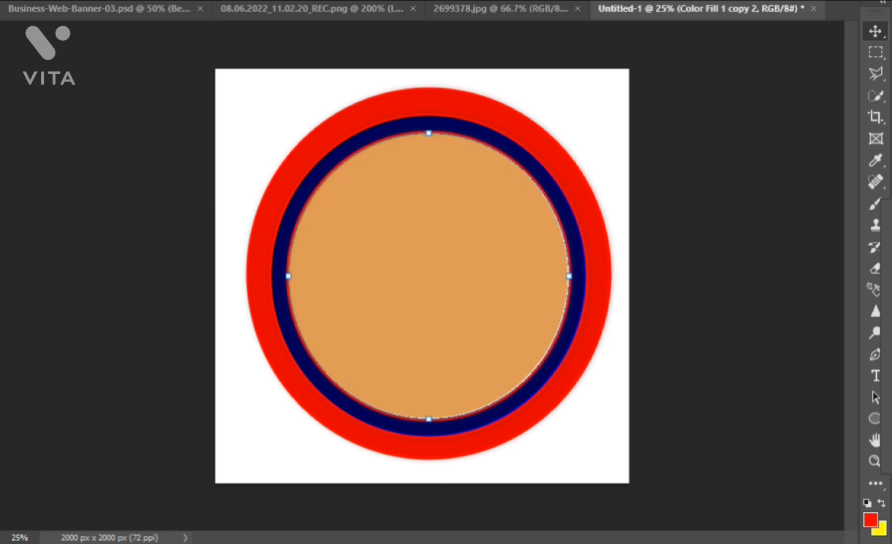
pyautogui.click(487, 297)
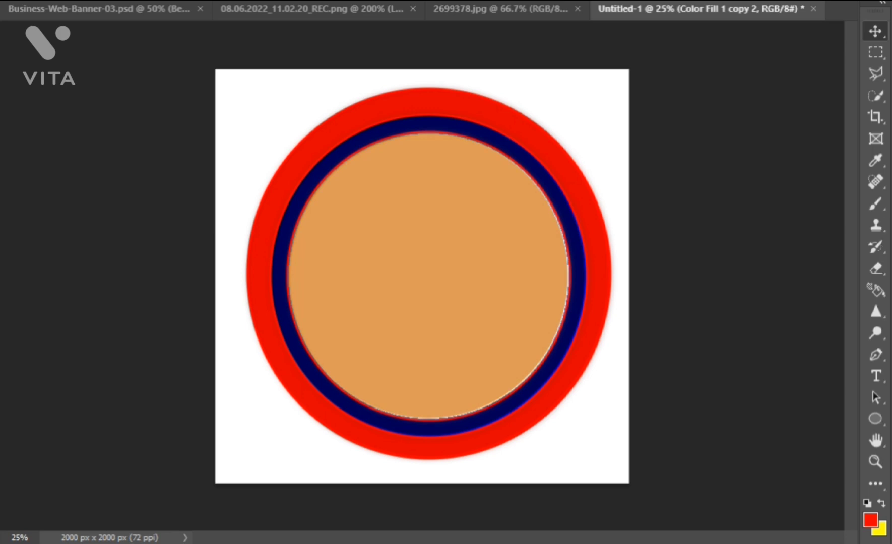
# - Remove Stroke and Bevel & Emboss from the centre circle, then place a text box
pyautogui.rightClick(877, 76)
pyautogui.click(786, 2)
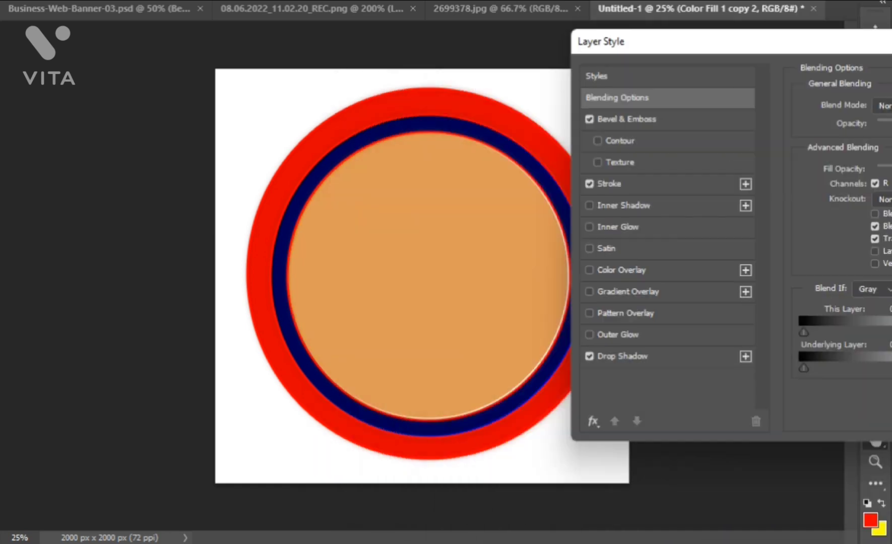
pyautogui.click(661, 151)
pyautogui.click(661, 90)
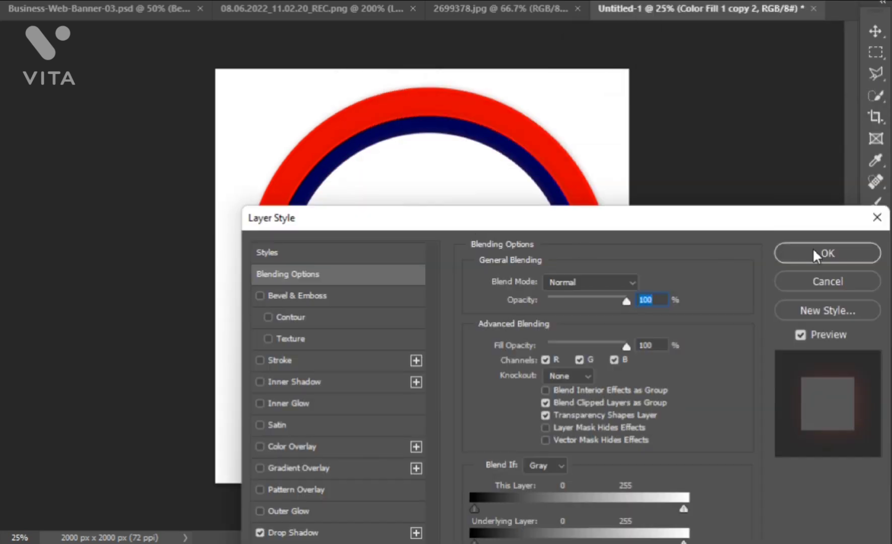
pyautogui.click(817, 253)
pyautogui.click(876, 376)
pyautogui.click(253, 406)
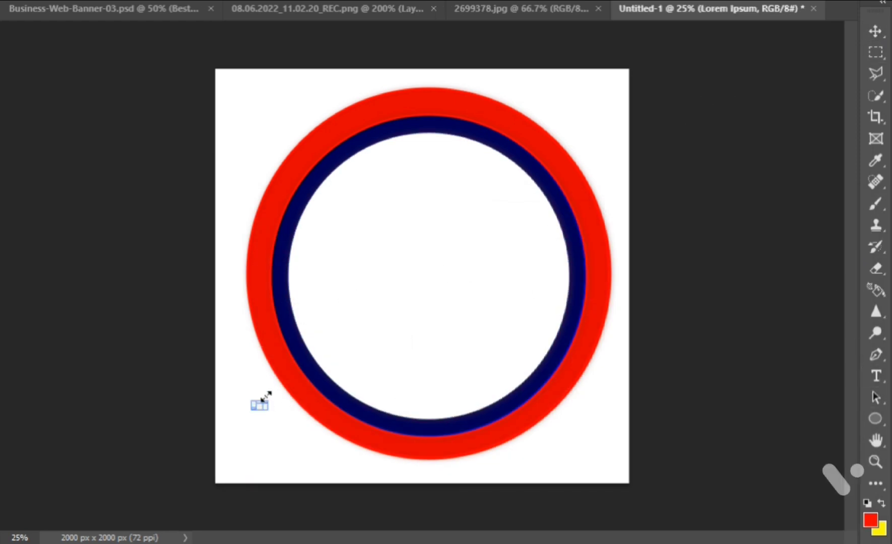
# - Enlarge the placeholder text and move it into the white circle
pyautogui.moveTo(267, 396)
pyautogui.mouseDown()
pyautogui.moveTo(298, 434)
pyautogui.moveTo(383, 477)
pyautogui.mouseUp()
pyautogui.moveTo(319, 443)
pyautogui.mouseDown()
pyautogui.moveTo(419, 363)
pyautogui.moveTo(443, 252)
pyautogui.mouseUp()
pyautogui.moveTo(486, 273); pyautogui.dragTo(515, 296)
pyautogui.press('Return')
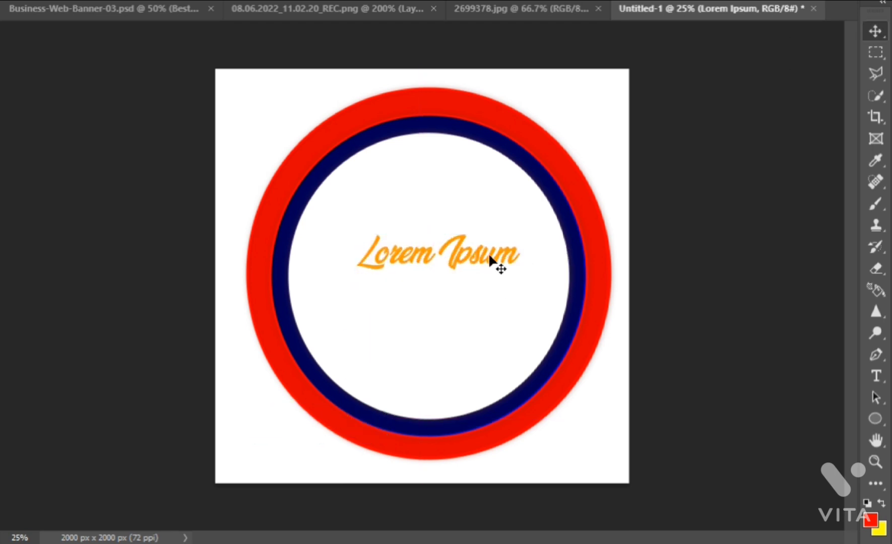
pyautogui.moveTo(488, 253); pyautogui.dragTo(478, 257)
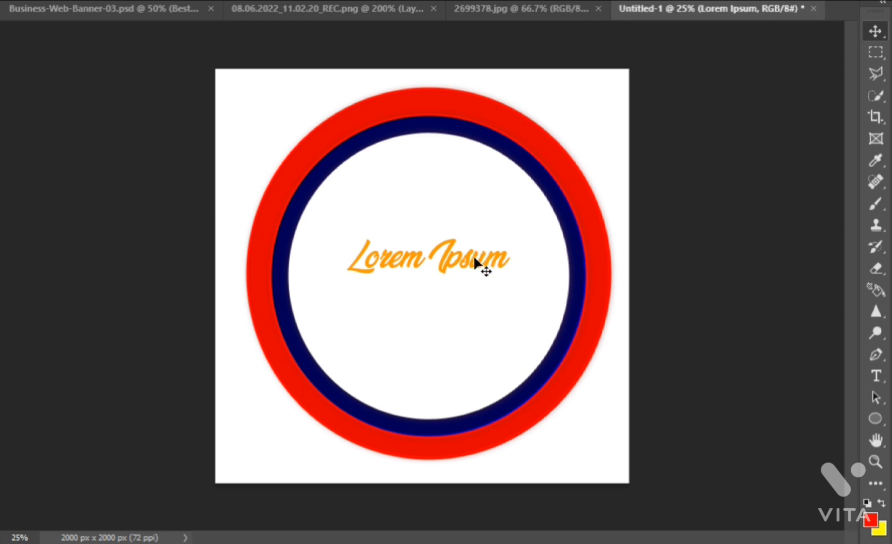
# - Retype the text as CAPTAIN in the American Captain Regular font
pyautogui.doubleClick(476, 249)
pyautogui.write('CcAPTcA')
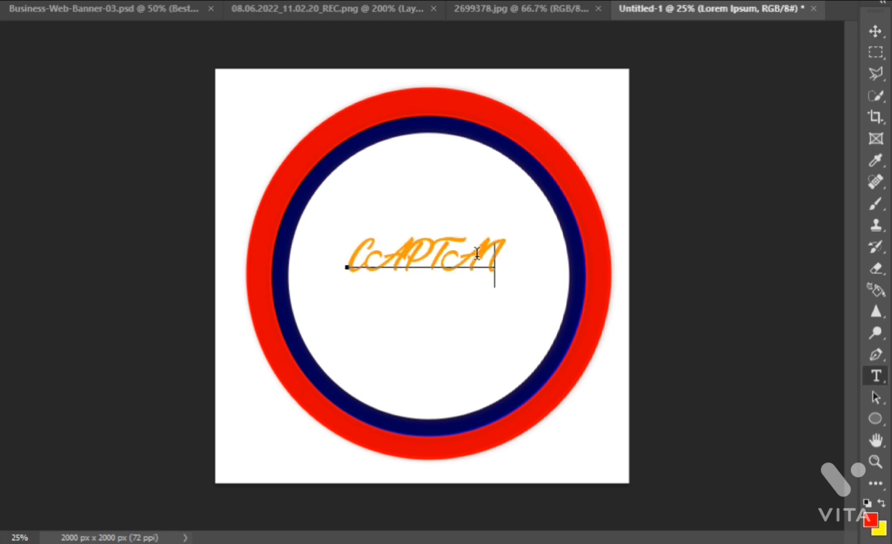
pyautogui.write('IN')
pyautogui.hotkey('ctrl', 'a')
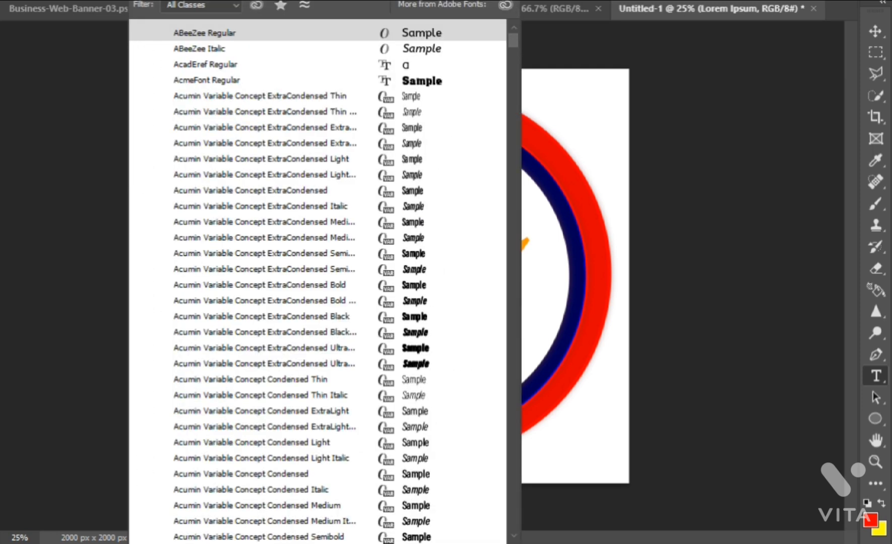
pyautogui.write('Am')
pyautogui.click(222, 25)
# - Enlarge CAPTAIN and centre it across the upper part of the circle
pyautogui.click(875, 32)
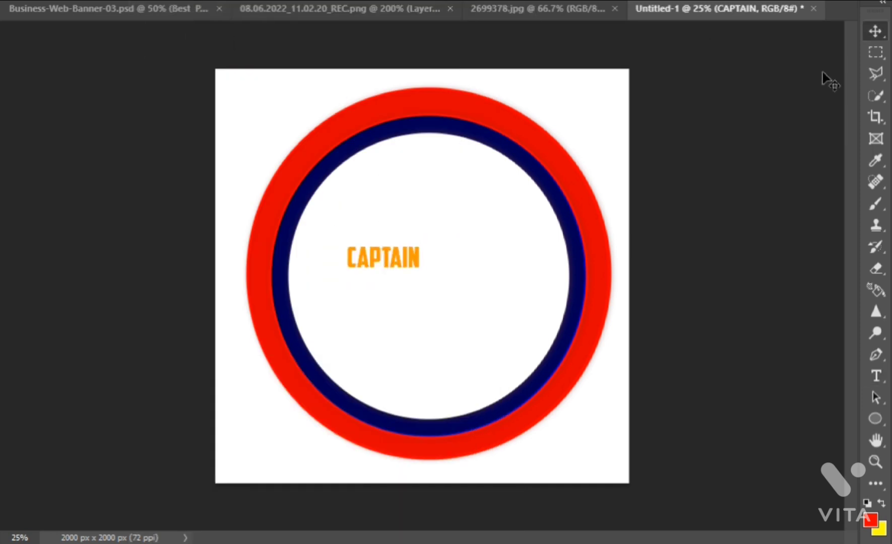
pyautogui.moveTo(421, 275); pyautogui.dragTo(472, 313)
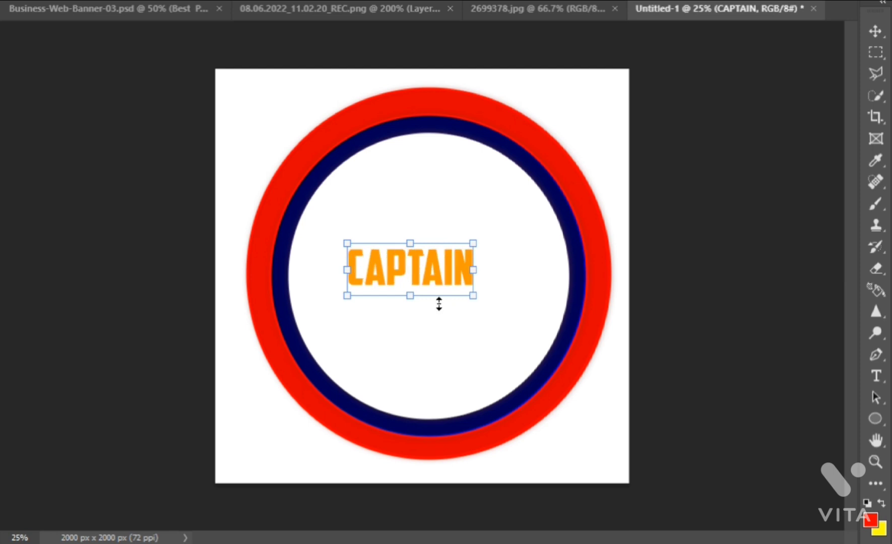
pyautogui.press('Return')
pyautogui.moveTo(426, 277)
pyautogui.mouseDown()
pyautogui.moveTo(440, 237)
pyautogui.moveTo(526, 286)
pyautogui.mouseUp()
pyautogui.hotkey('ctrl', 't')
pyautogui.moveTo(473, 258); pyautogui.dragTo(453, 257)
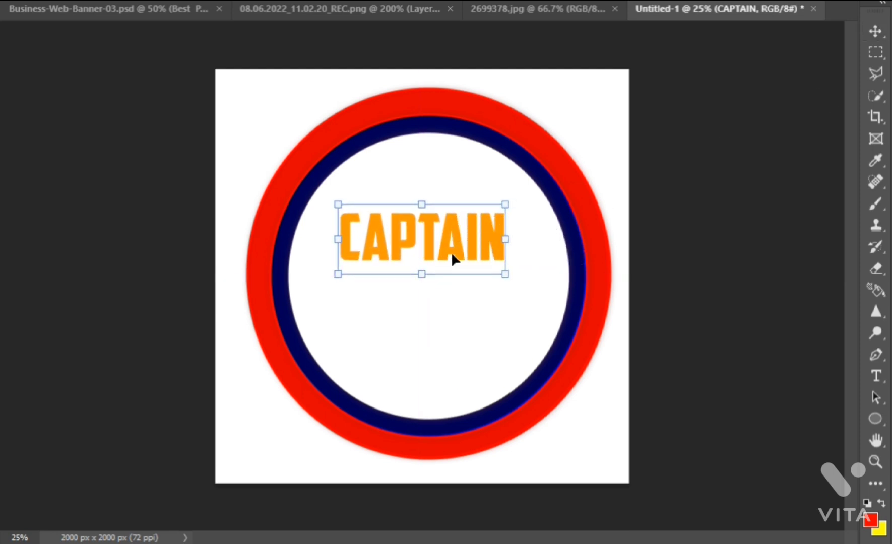
pyautogui.moveTo(503, 274); pyautogui.dragTo(519, 280)
pyautogui.moveTo(339, 280); pyautogui.dragTo(332, 280)
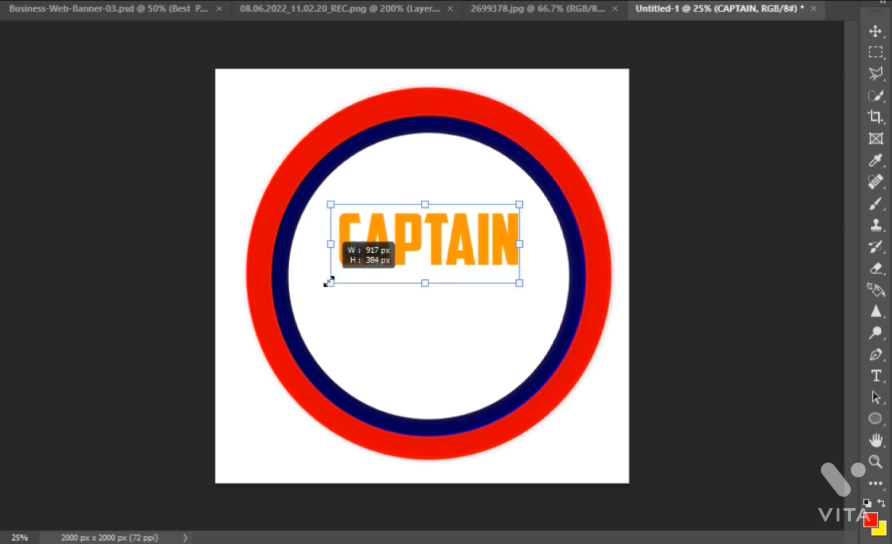
pyautogui.press('Return')
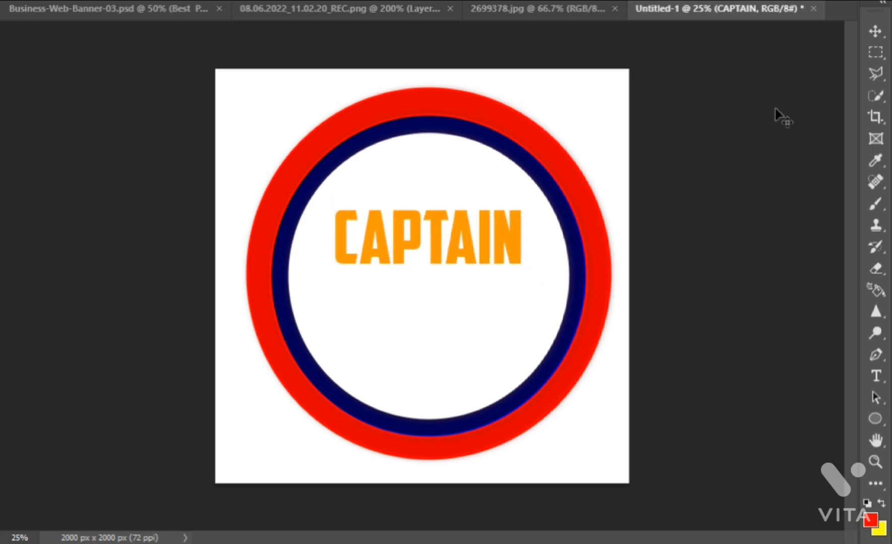
# - Copy CAPTAIN below it, retype the copy as OF, and drag another copy lower
pyautogui.moveTo(464, 214); pyautogui.dragTo(466, 278)
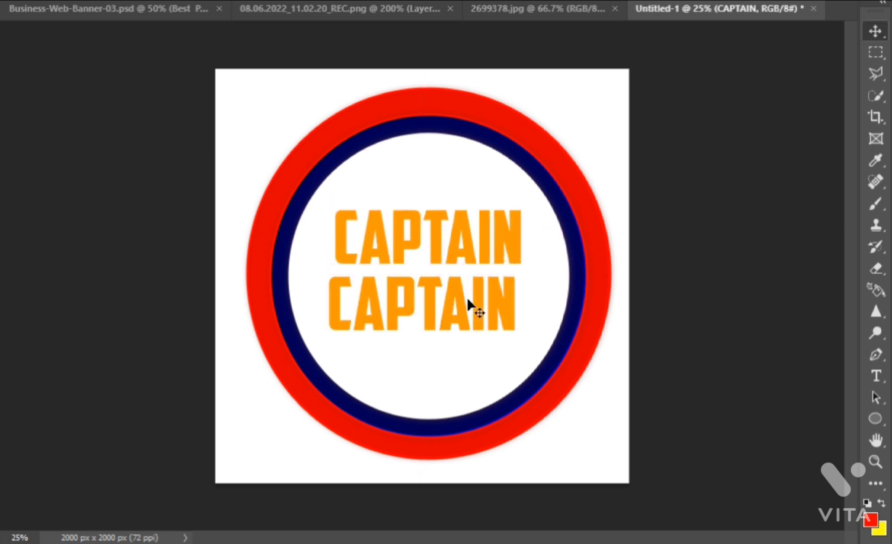
pyautogui.press('t')
pyautogui.click(467, 296)
pyautogui.hotkey('ctrl', 'a')
pyautogui.press('BackSpace')
pyautogui.write('OF')
pyautogui.hotkey('ctrl', 'Return')
pyautogui.press('v')
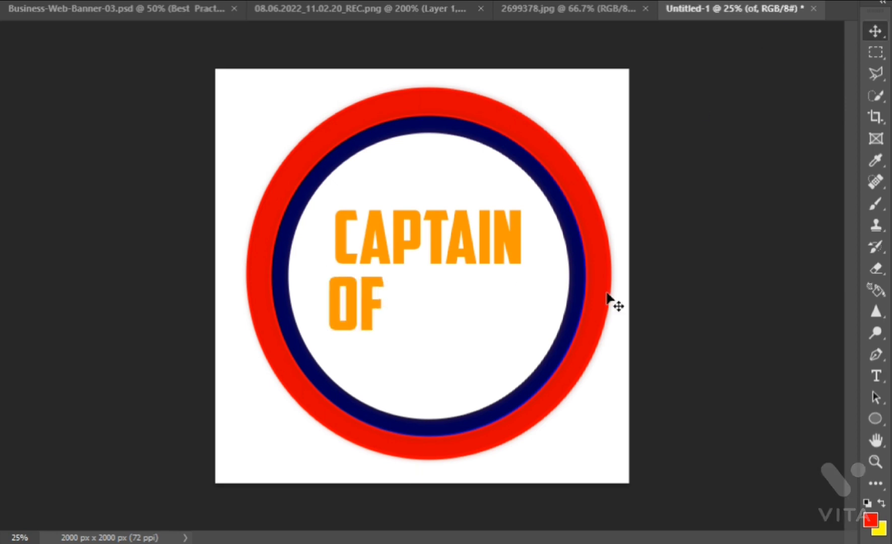
pyautogui.moveTo(365, 313); pyautogui.dragTo(434, 372)
# - Retype the lower copy as AMERICAN and shrink it to fit under OF
pyautogui.press('t')
pyautogui.click(434, 352)
pyautogui.hotkey('ctrl', 'a')
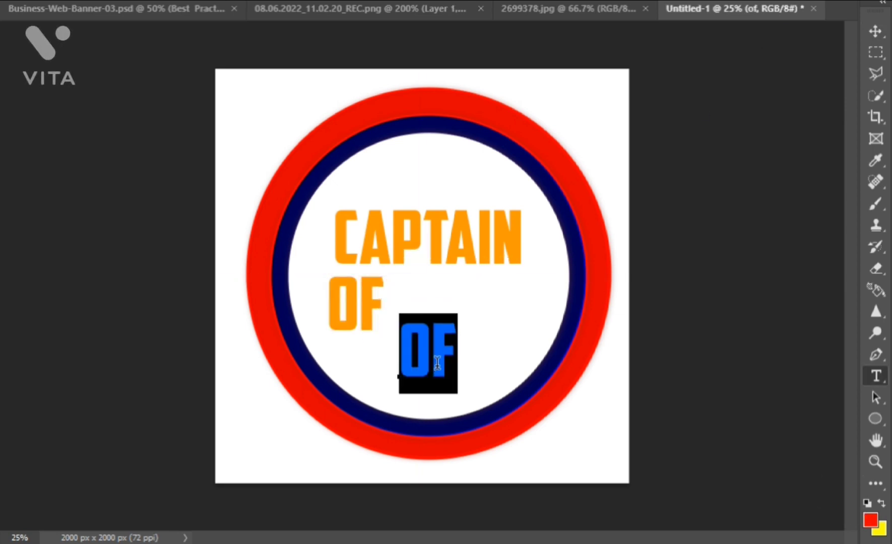
pyautogui.write('AMERICAN')
pyautogui.hotkey('ctrl', 'Return')
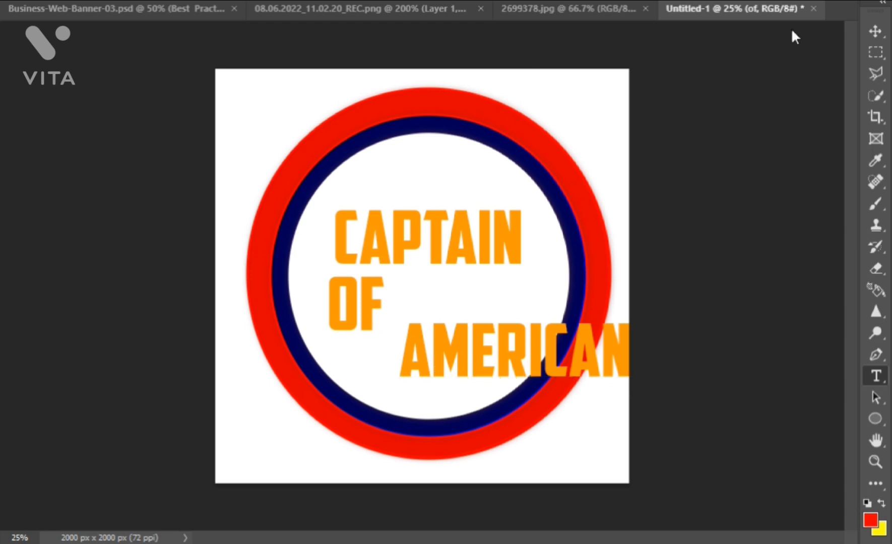
pyautogui.moveTo(589, 368); pyautogui.dragTo(522, 368)
pyautogui.moveTo(630, 388); pyautogui.dragTo(537, 383)
pyautogui.press('Return')
# - Move OF between CAPTAIN and AMERICAN and left-align all three lines
pyautogui.moveTo(443, 235); pyautogui.dragTo(442, 226)
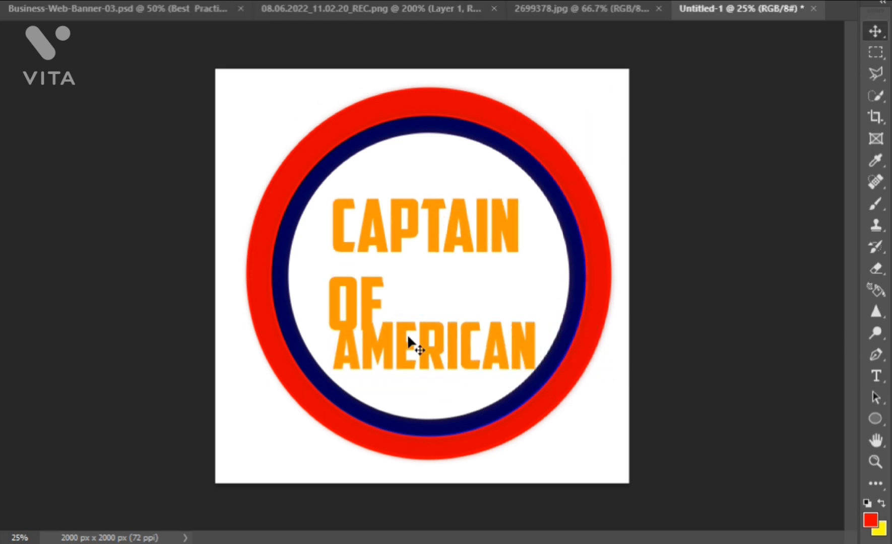
pyautogui.moveTo(353, 308); pyautogui.dragTo(359, 292)
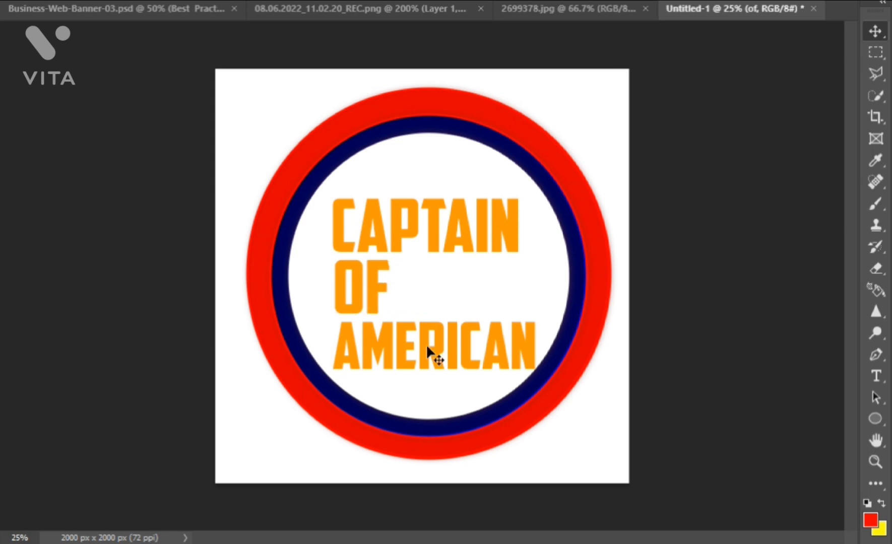
pyautogui.moveTo(425, 347); pyautogui.dragTo(417, 348)
pyautogui.moveTo(379, 285); pyautogui.dragTo(369, 285)
pyautogui.moveTo(388, 247); pyautogui.dragTo(379, 245)
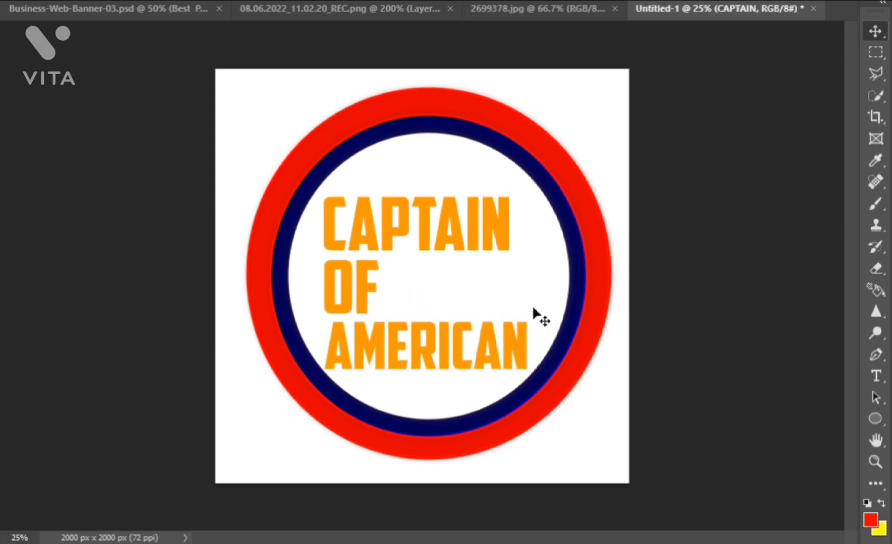
# - Copy AMERICAN above CAPTAIN and retype it as THE
pyautogui.keyDown('alt'); pyautogui.moveTo(508, 354); pyautogui.dragTo(476, 222); pyautogui.keyUp('alt')
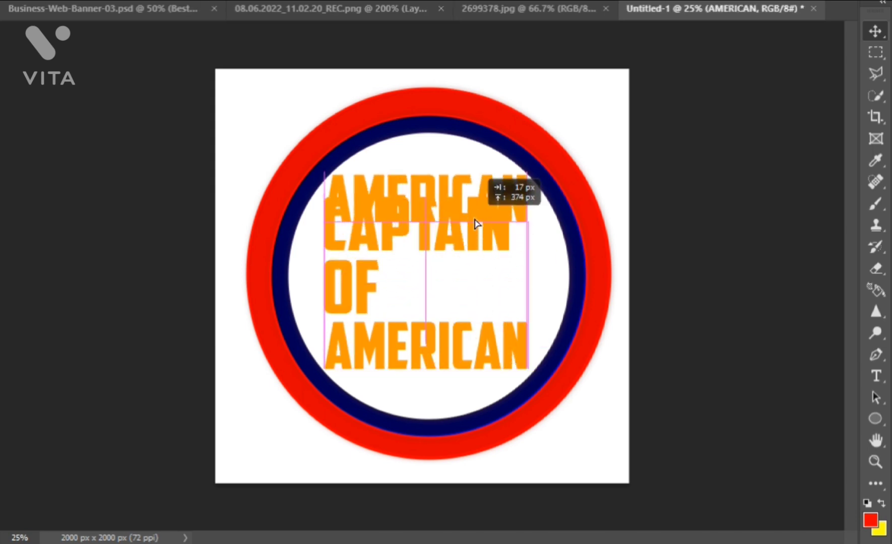
pyautogui.doubleClick(476, 211)
pyautogui.write('THE')
pyautogui.click(766, 136)
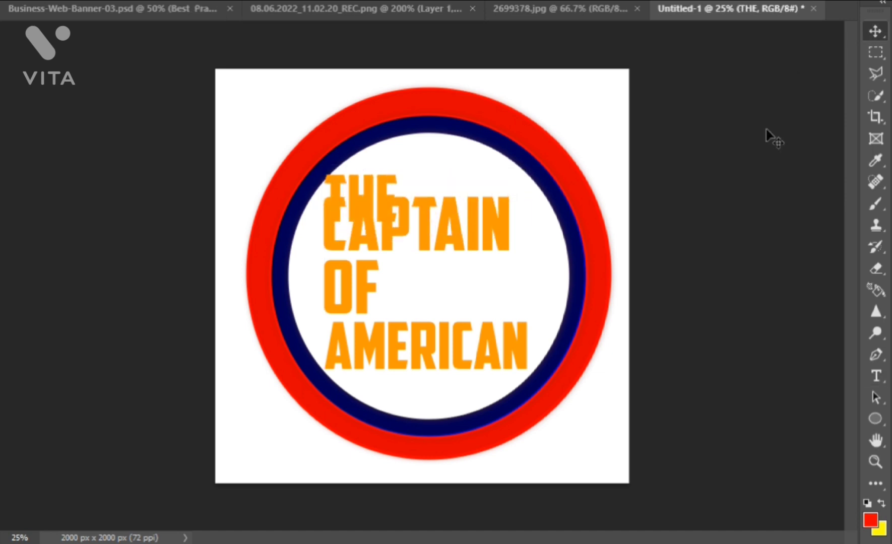
# - Even the spacing of the four lines and centre THE above CAPTAIN
pyautogui.moveTo(401, 361); pyautogui.dragTo(404, 368)
pyautogui.moveTo(373, 299); pyautogui.dragTo(378, 305)
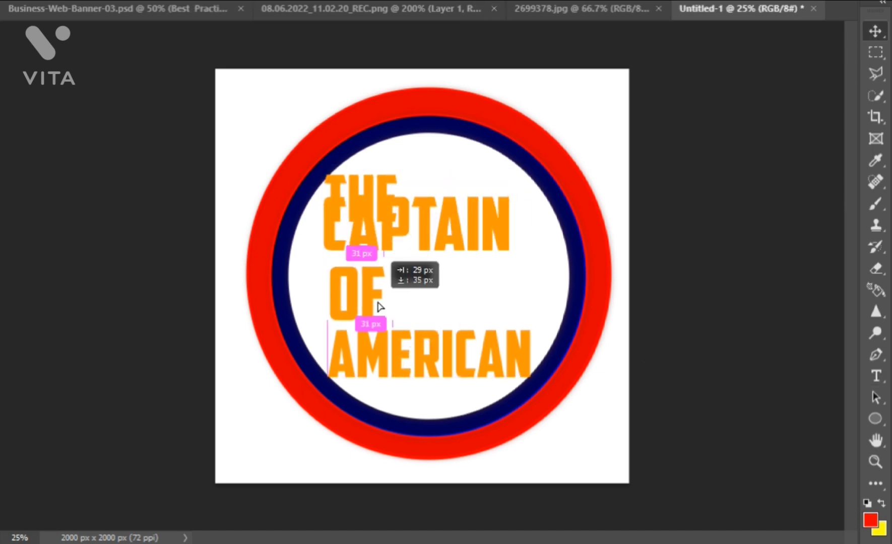
pyautogui.moveTo(445, 240); pyautogui.dragTo(448, 253)
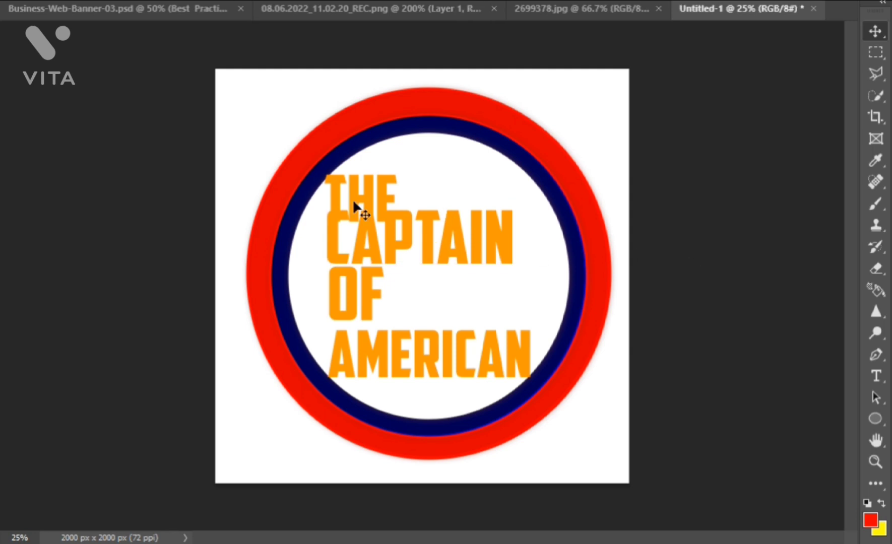
pyautogui.moveTo(413, 205)
pyautogui.mouseDown()
pyautogui.moveTo(407, 189)
pyautogui.moveTo(424, 183)
pyautogui.mouseUp()
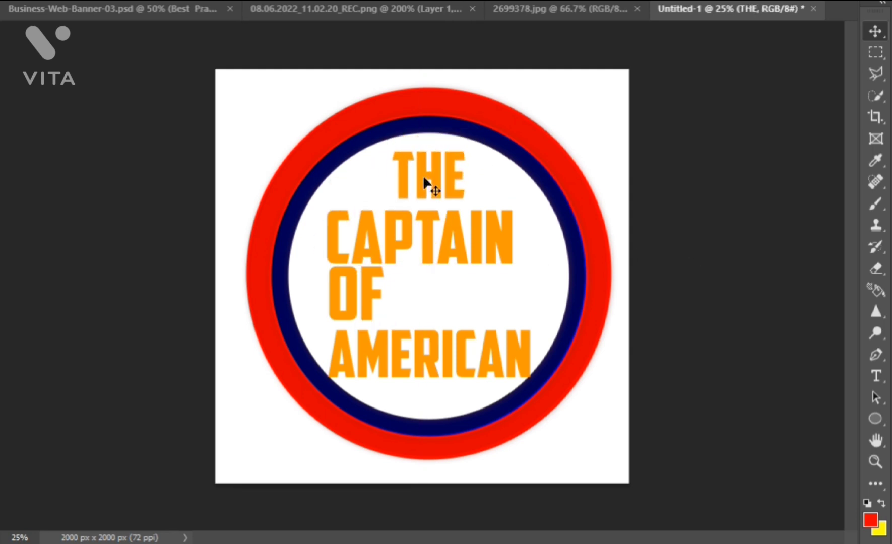
pyautogui.click(449, 237)
pyautogui.moveTo(449, 241); pyautogui.dragTo(449, 236)
pyautogui.moveTo(509, 359); pyautogui.dragTo(509, 354)
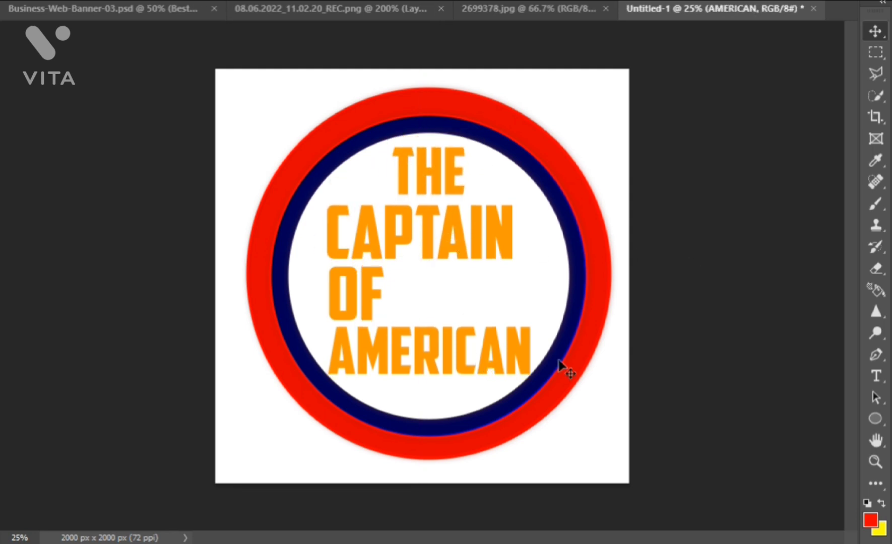
# - Colour the AMERICAN text red (ff0000)
pyautogui.doubleClick(456, 354)
pyautogui.click(830, 147)
pyautogui.press('Return')
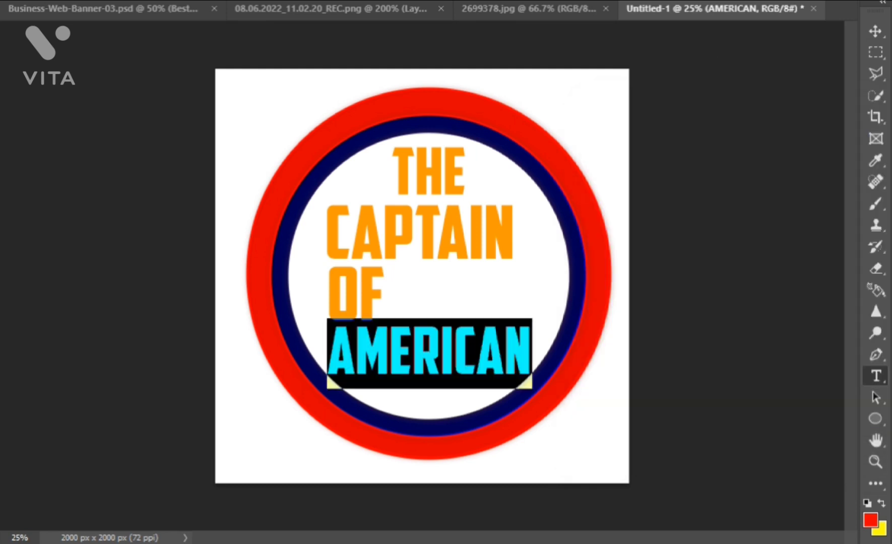
# - Colour all CAPTAIN letters purple
pyautogui.click(767, 100)
pyautogui.moveTo(538, 245); pyautogui.dragTo(324, 258)
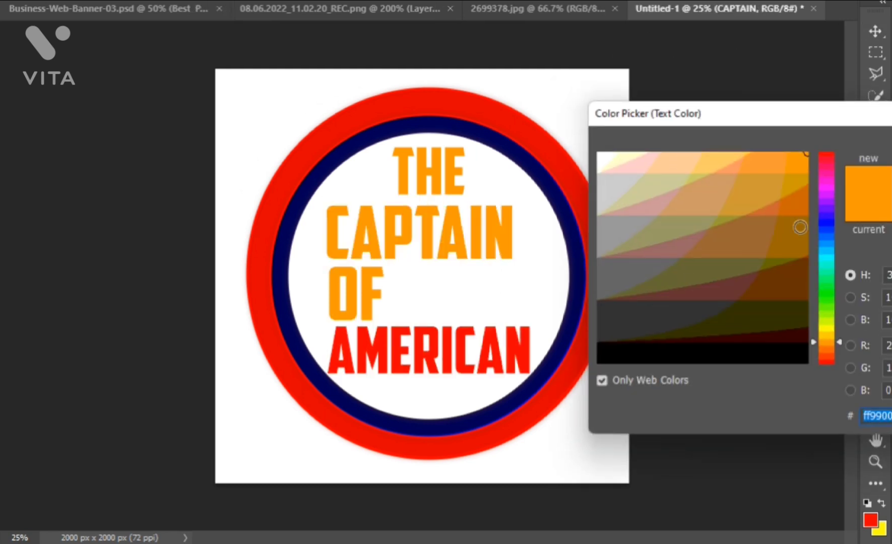
pyautogui.click(827, 216)
pyautogui.press('Return')
pyautogui.click(643, 417)
pyautogui.press('v')
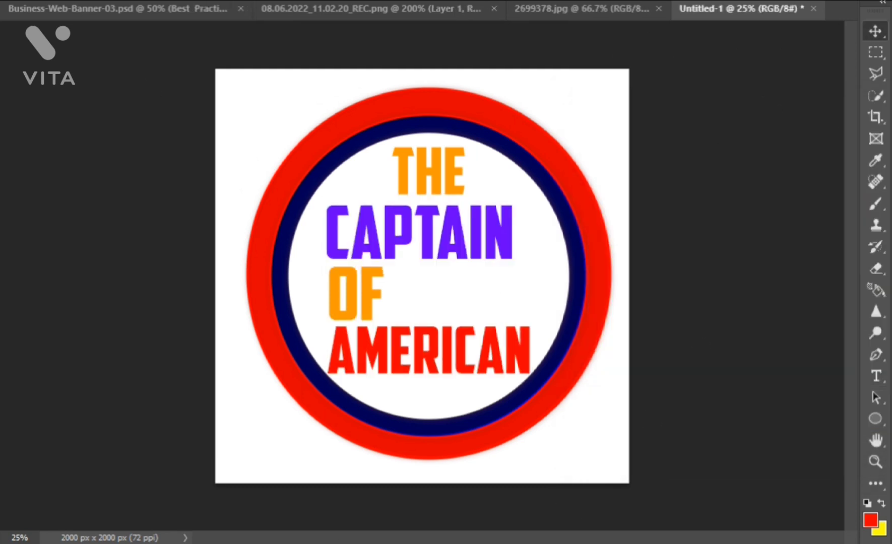
# - Set both THE and OF to black, 000000
pyautogui.doubleClick(432, 189)
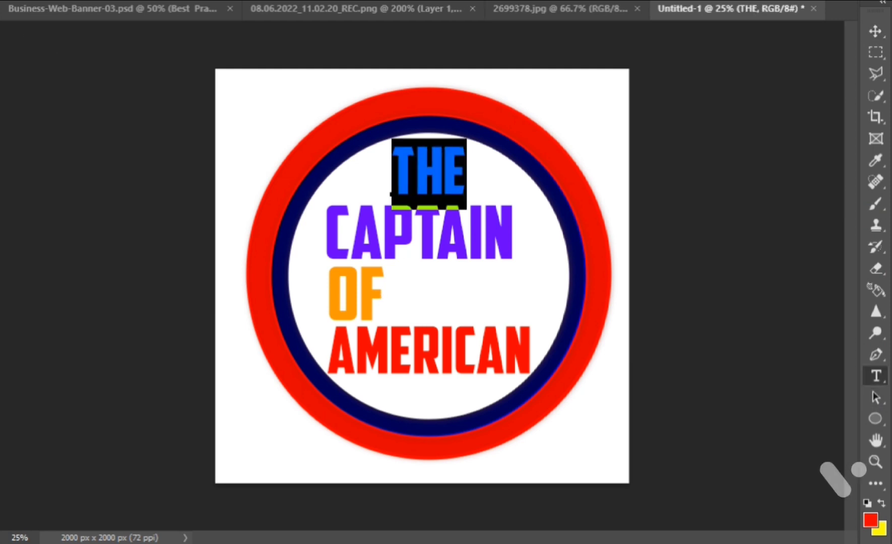
pyautogui.write('000000')
pyautogui.press('Return')
pyautogui.click(875, 31)
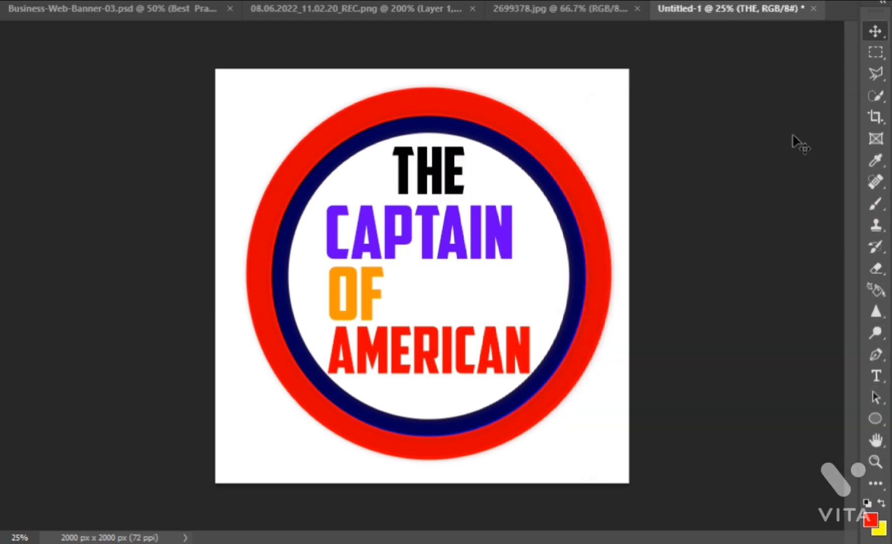
pyautogui.doubleClick(358, 290)
pyautogui.click(660, 10)
pyautogui.write('000000')
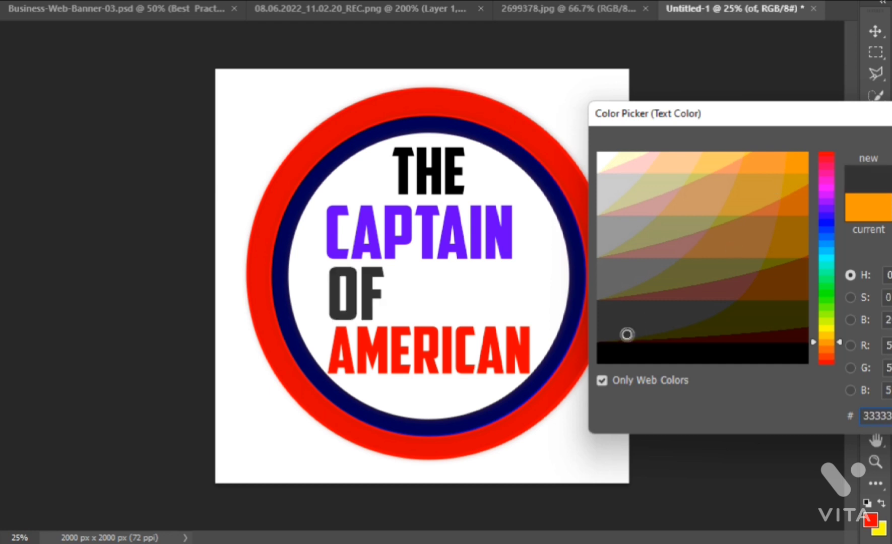
pyautogui.press('Return')
pyautogui.click(875, 31)
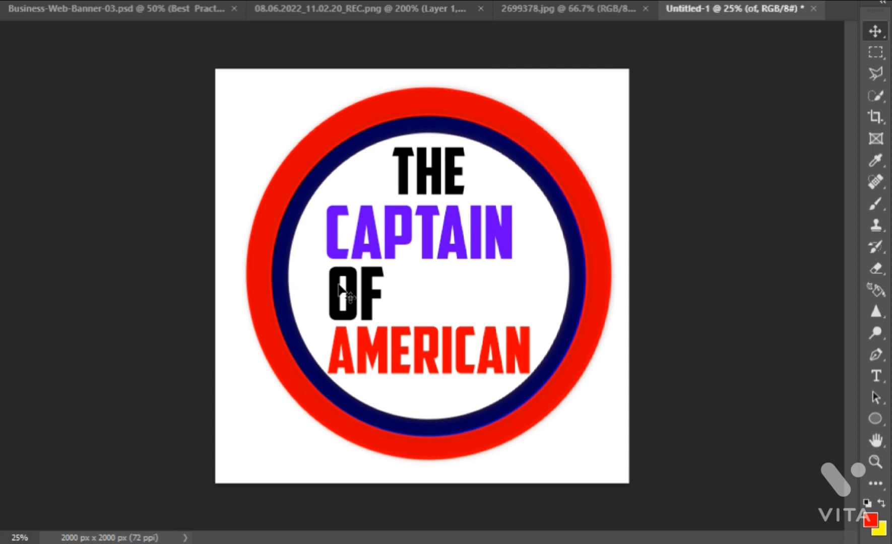
# - Delete the OF layer and close the gap between THE, CAPTAIN and AMERICAN
pyautogui.press('Delete')
pyautogui.moveTo(434, 217); pyautogui.dragTo(434, 246)
pyautogui.moveTo(428, 352); pyautogui.dragTo(428, 323)
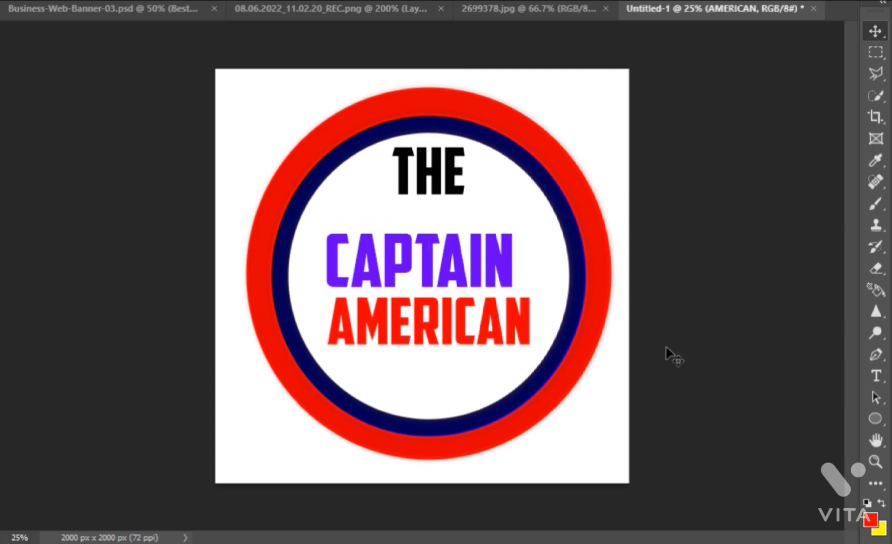
pyautogui.moveTo(456, 194); pyautogui.dragTo(451, 224)
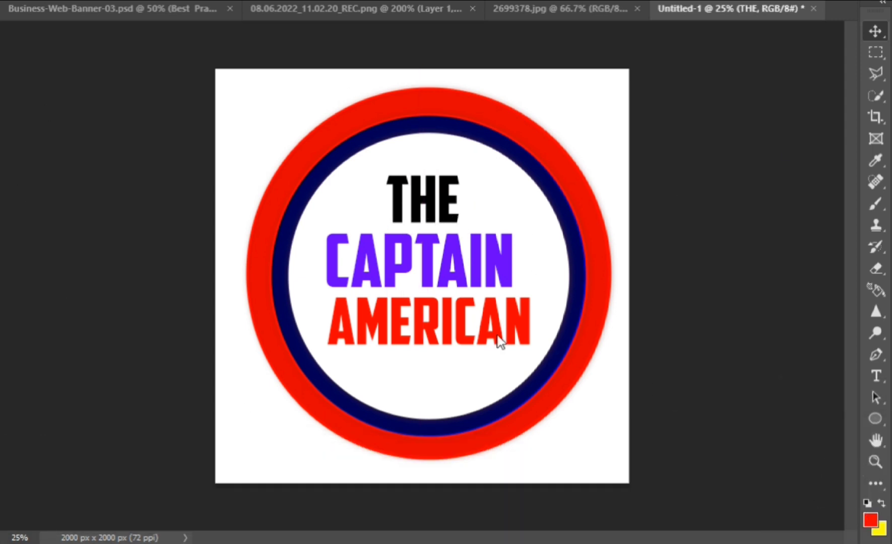
# - Nudge THE and CAPTAIN right so the stack is centred
pyautogui.hotkey('shift', 'Right')
pyautogui.hotkey('shift', 'Right')
pyautogui.click(483, 288)
pyautogui.hotkey('shift', 'Right')
pyautogui.hotkey('shift', 'Right')
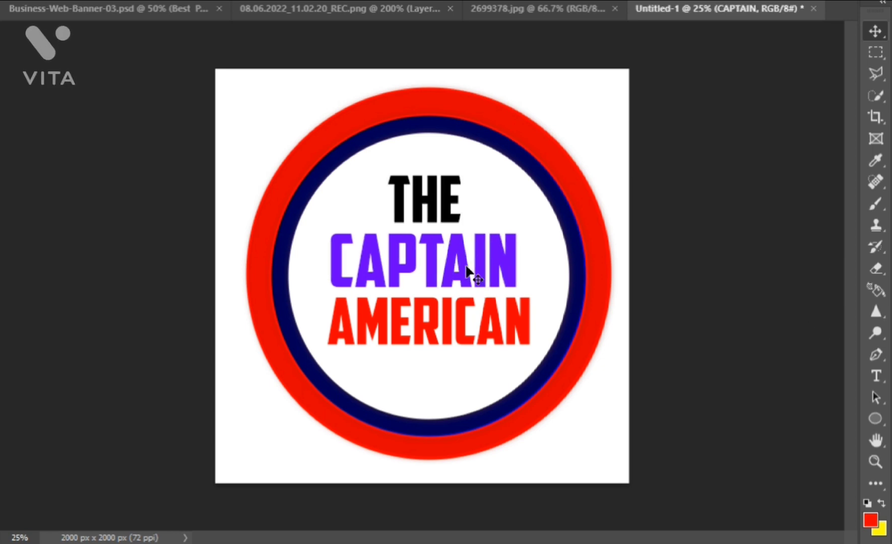
pyautogui.hotkey('shift', 'Right')
pyautogui.hotkey('shift', 'Right')
pyautogui.click(653, 292)
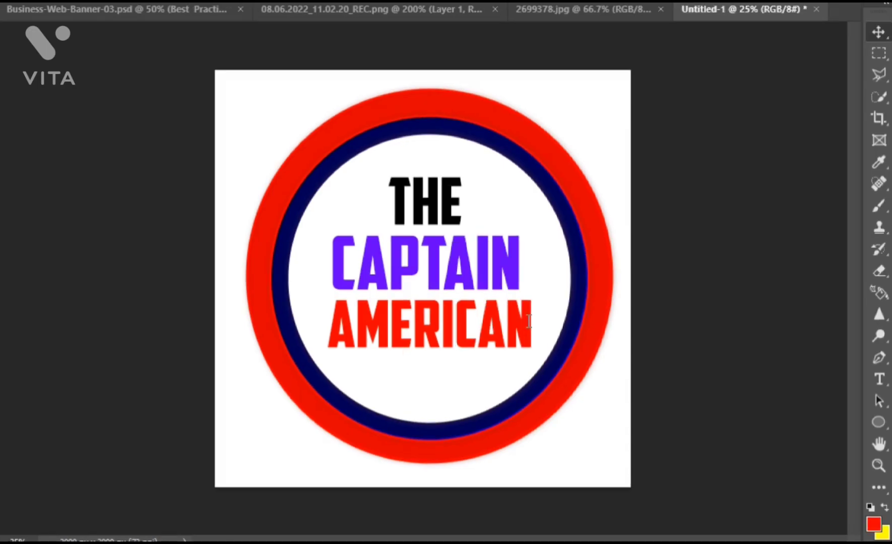
# - Try to enter editing on the AMERICAN text, undoing an accidental stray text box
pyautogui.doubleClick(479, 330)
pyautogui.hotkey('ctrl', 'h')
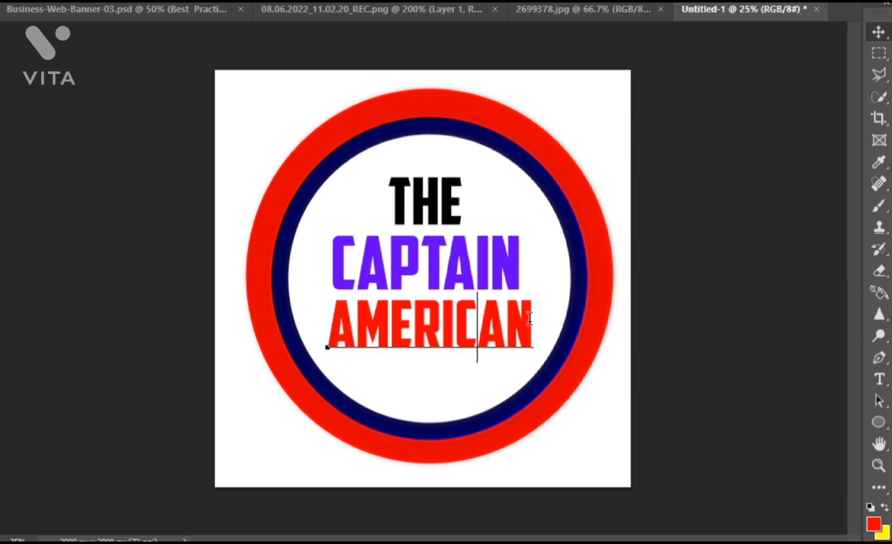
pyautogui.doubleClick(529, 318)
pyautogui.hotkey('ctrl', 'h')
pyautogui.hotkey('ctrl', 'h')
pyautogui.hotkey('ctrl', 'Return')
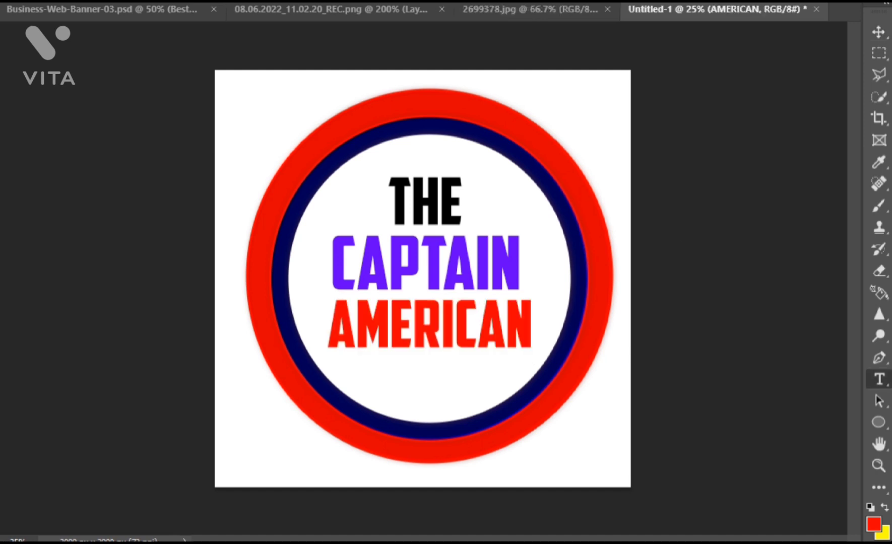
pyautogui.keyDown('ctrl'); pyautogui.click(529, 322); pyautogui.keyUp('ctrl')
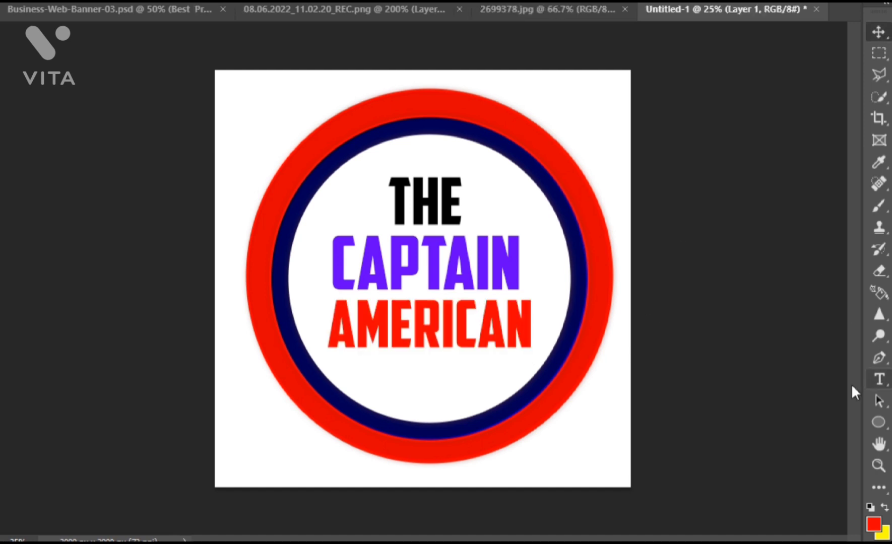
pyautogui.rightClick(534, 323)
pyautogui.click(533, 325)
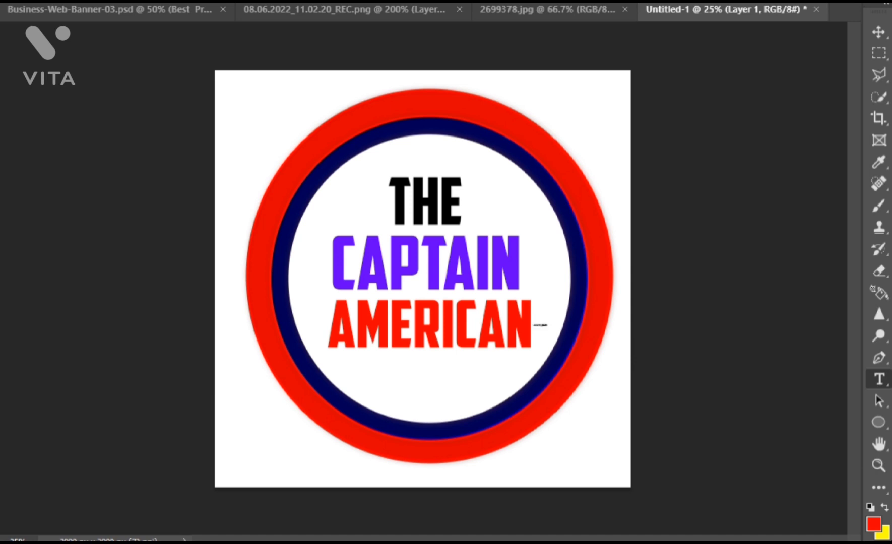
pyautogui.hotkey('ctrl', 'z')
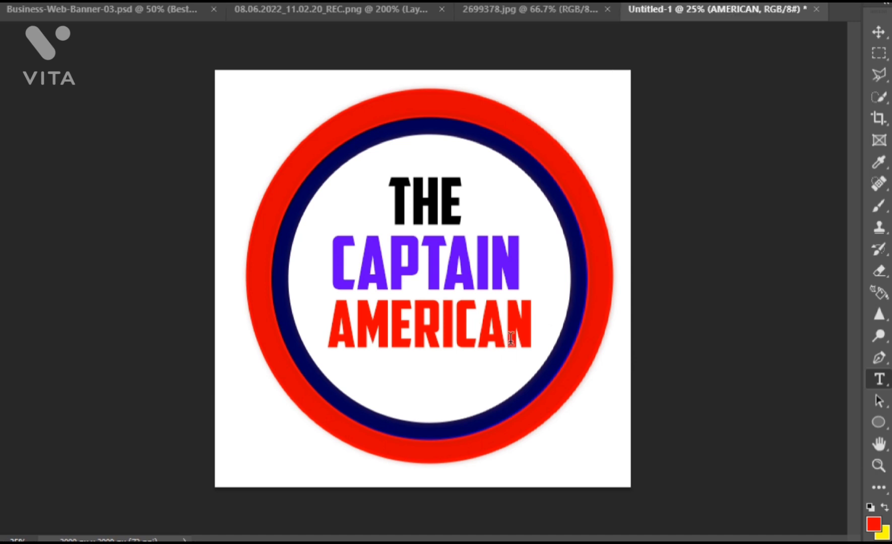
# - Trim the final N so it reads AMERICA, then nudge it centred beneath CAPTAIN
pyautogui.click(535, 330)
pyautogui.press('BackSpace')
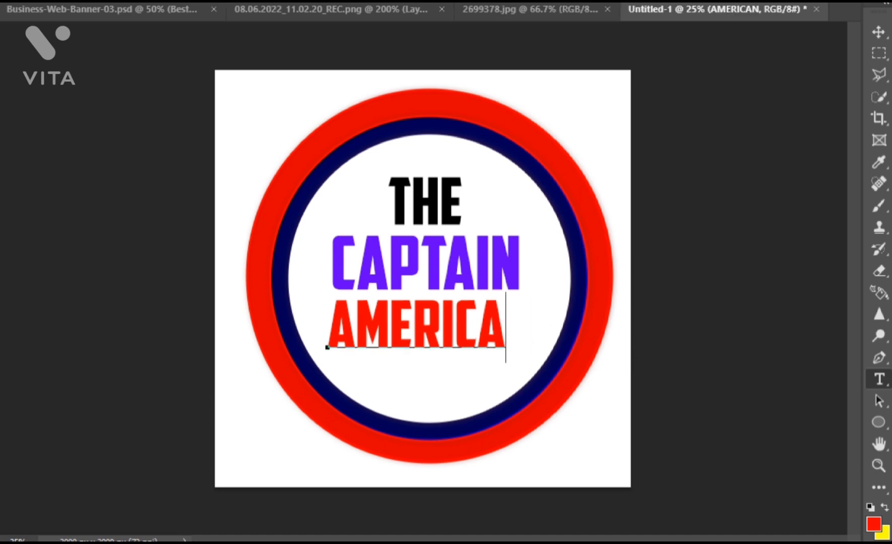
pyautogui.hotkey('ctrl', 'Return')
pyautogui.press('v')
pyautogui.moveTo(450, 325); pyautogui.dragTo(456, 320)
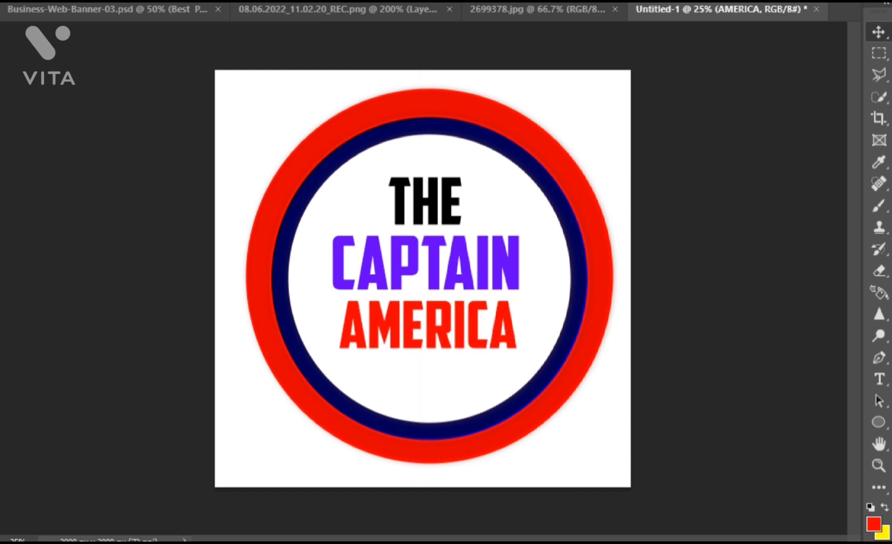